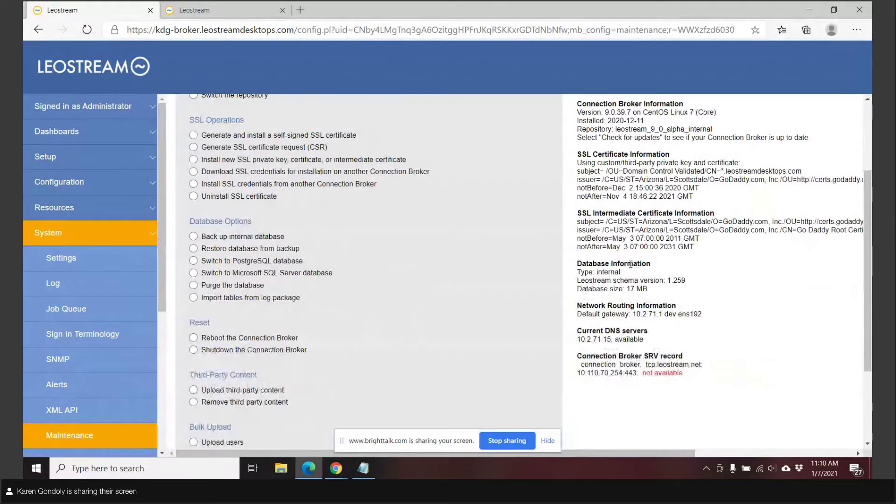
# Step: Hide the screen-sharing notice and check the number of Connection Brokers in the cluster in the license information
pyautogui.click(548, 440)
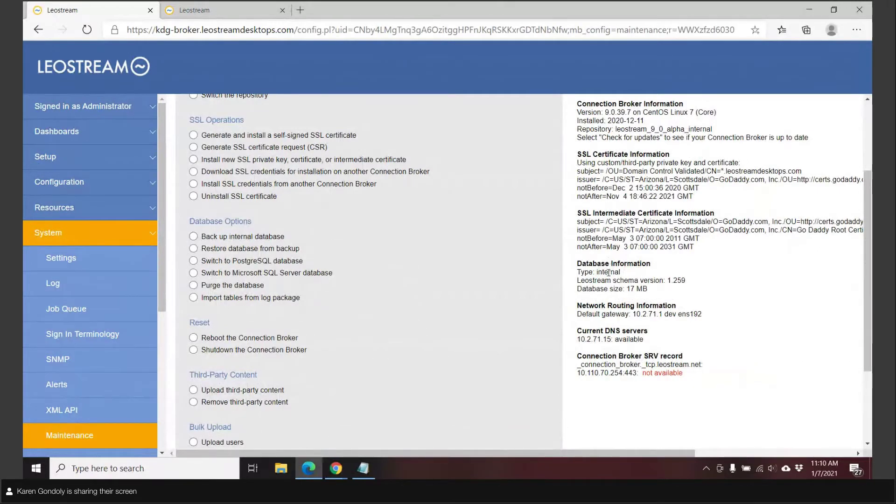
pyautogui.scroll(1, 668, 296)
pyautogui.scroll(3, 668, 294)
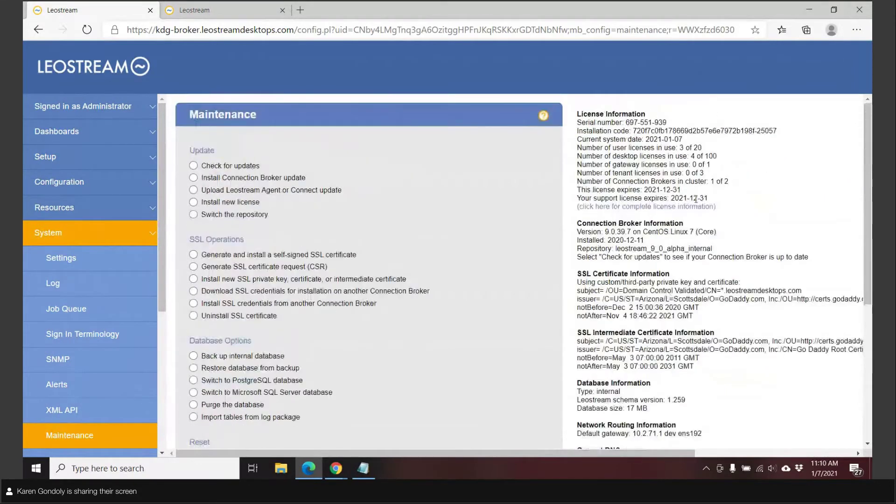
pyautogui.moveTo(578, 182); pyautogui.dragTo(742, 189)
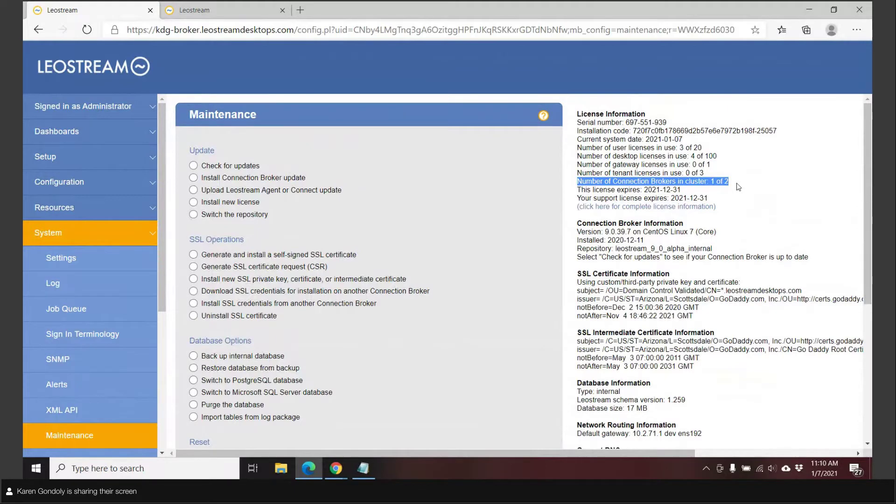
pyautogui.click(739, 187)
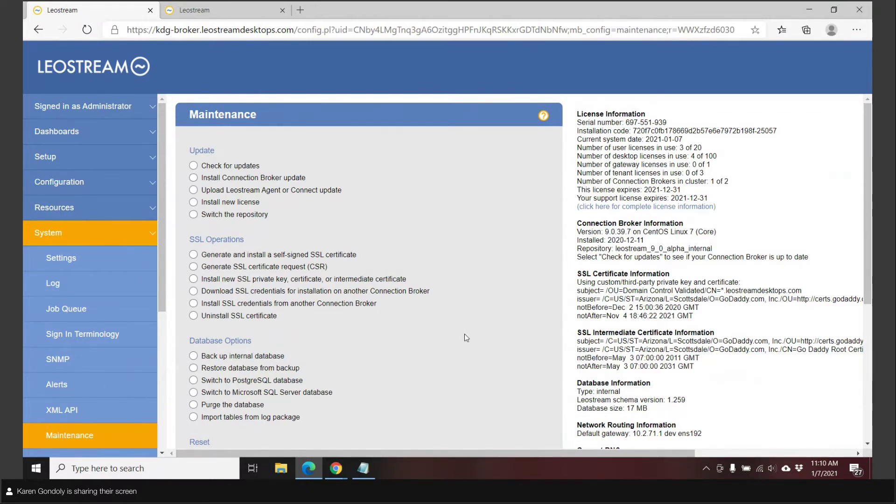
# Step: Choose the option to switch to a Microsoft SQL Server database and proceed to its settings form
pyautogui.scroll(-1, 465, 336)
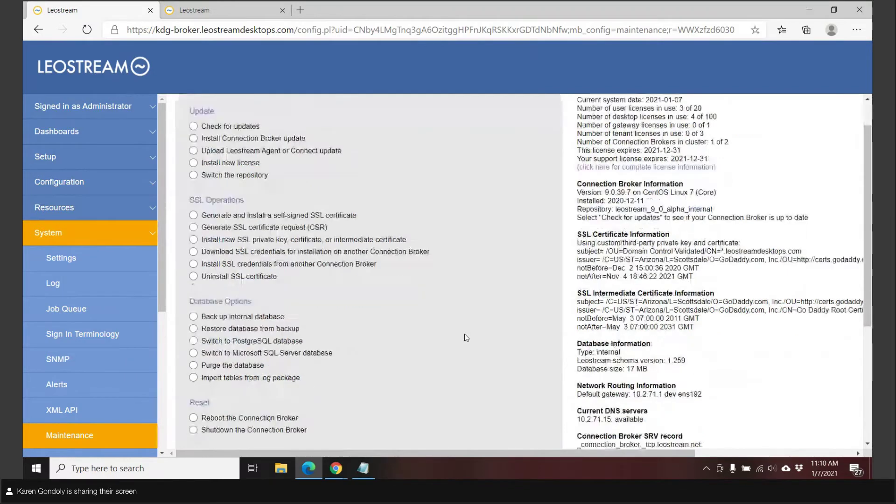
pyautogui.scroll(-1, 464, 335)
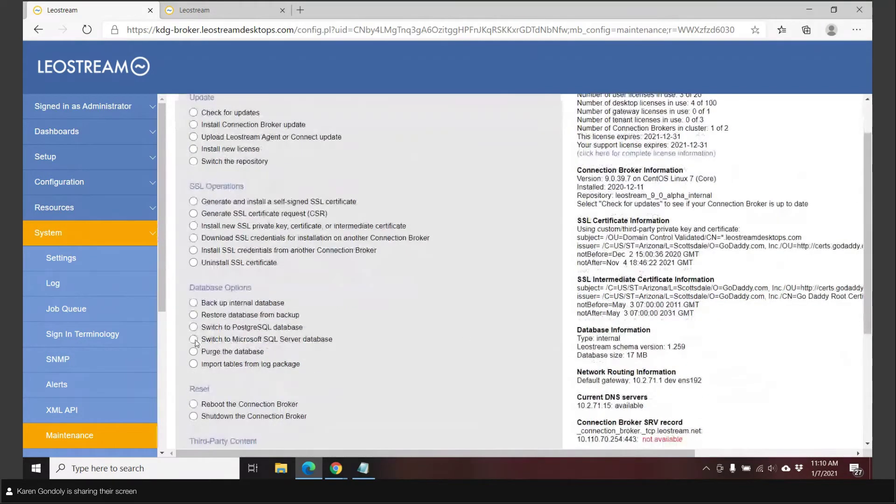
pyautogui.click(194, 340)
pyautogui.scroll(-2, 354, 359)
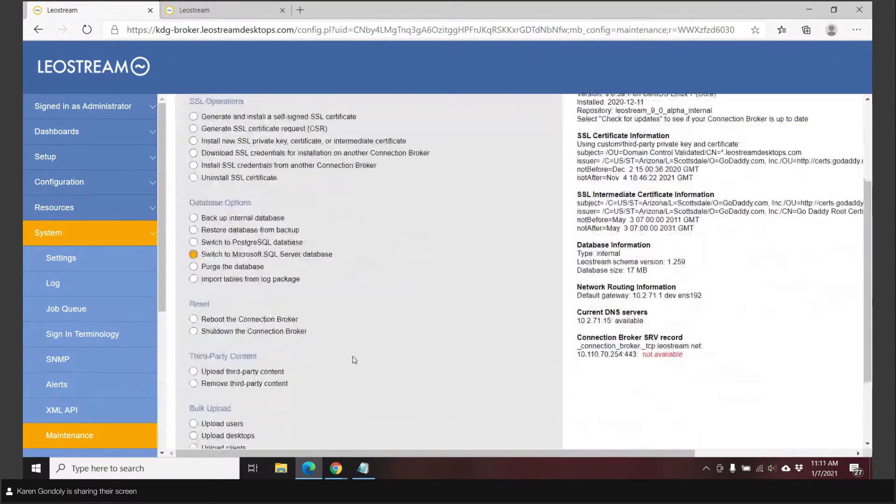
pyautogui.scroll(-2, 355, 359)
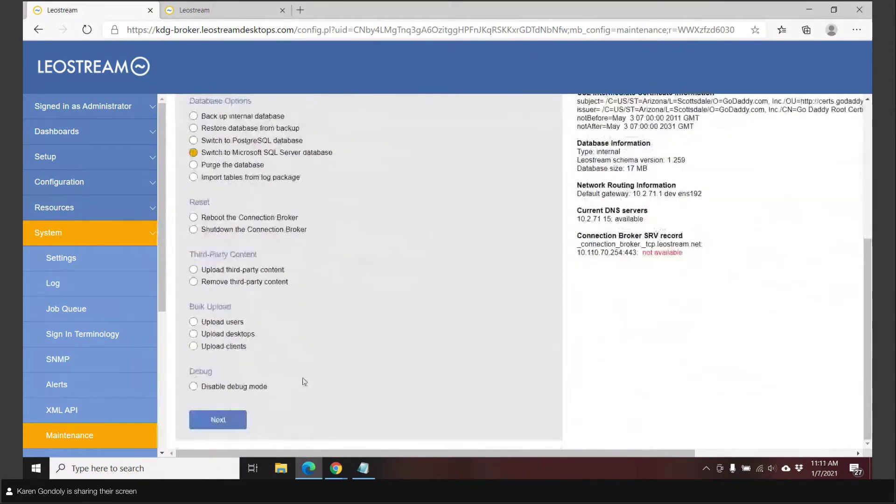
pyautogui.click(229, 416)
# Step: Set the database initialization to copy the current Leostream database into a new database named clusterdemo
pyautogui.click(243, 159)
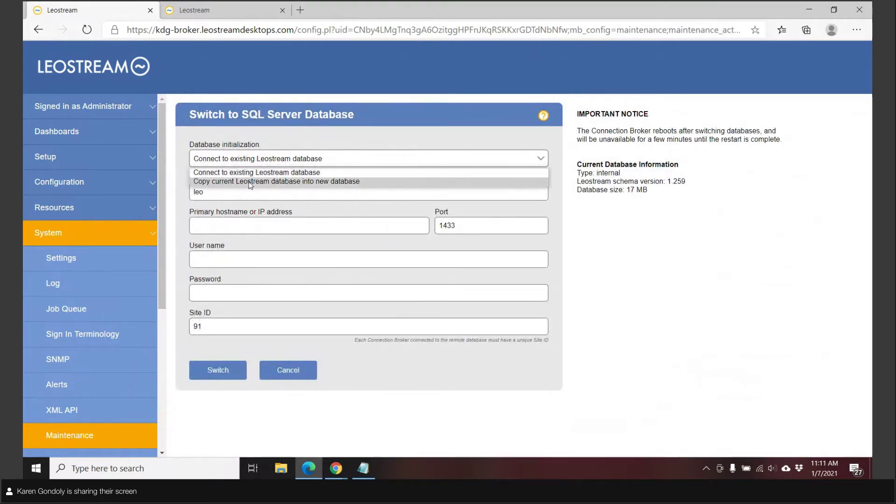
pyautogui.click(246, 181)
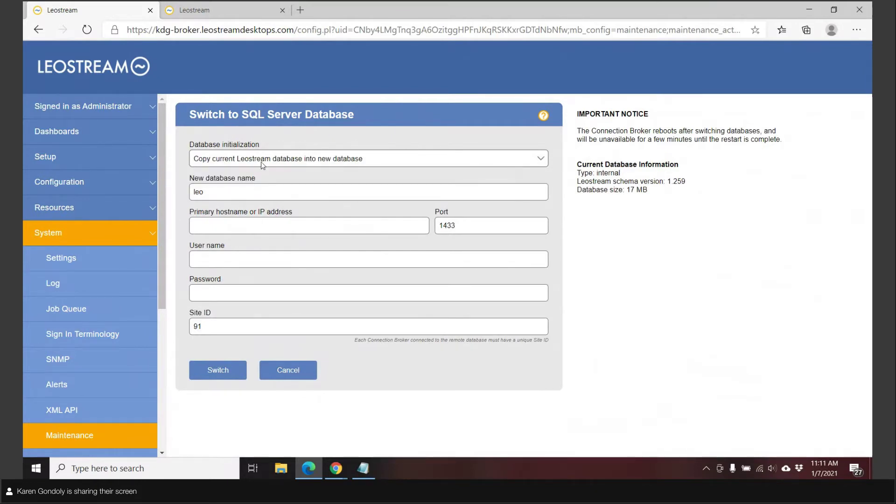
pyautogui.click(210, 195)
pyautogui.moveTo(211, 194); pyautogui.dragTo(191, 193)
pyautogui.write('cluster_d')
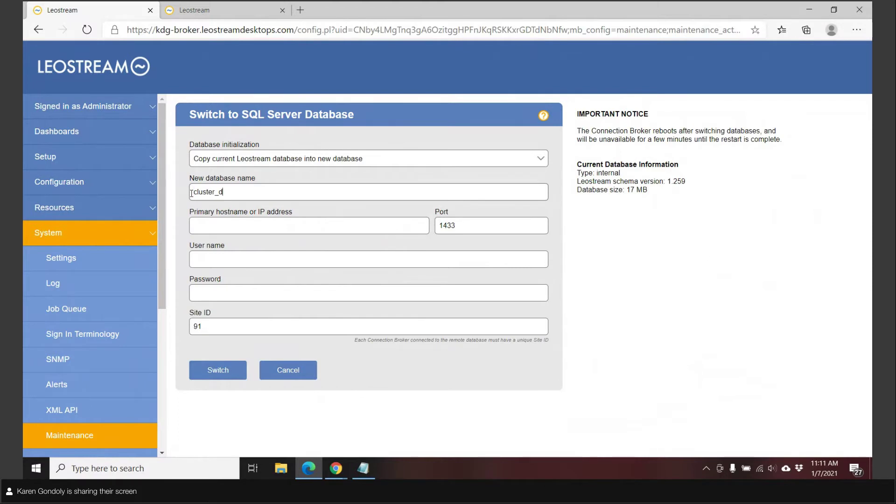
pyautogui.press('BackSpace')
pyautogui.press('BackSpace')
pyautogui.write('demo')
# Step: Enter SQL2019\administrator in the primary hostname field, correcting its spelling
pyautogui.click(205, 226)
pyautogui.write('SQL2019\\adminitrator')
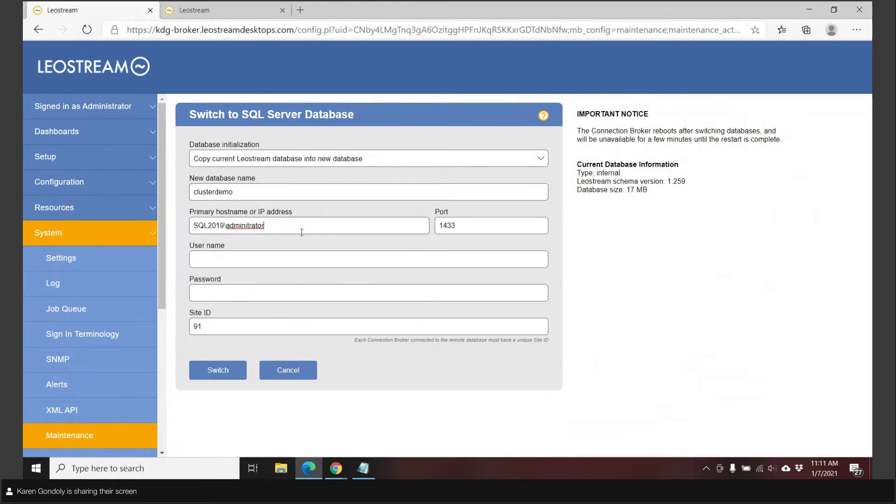
pyautogui.doubleClick(255, 224)
pyautogui.write('admiistrator')
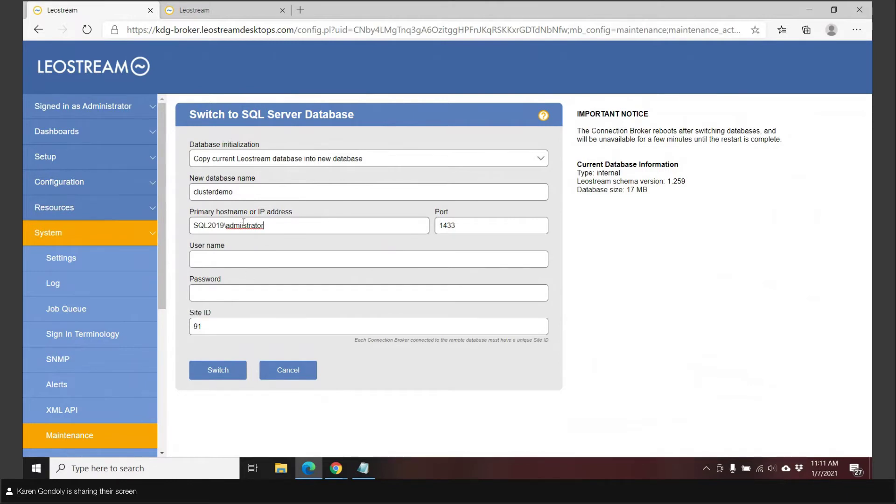
pyautogui.press('BackSpace')
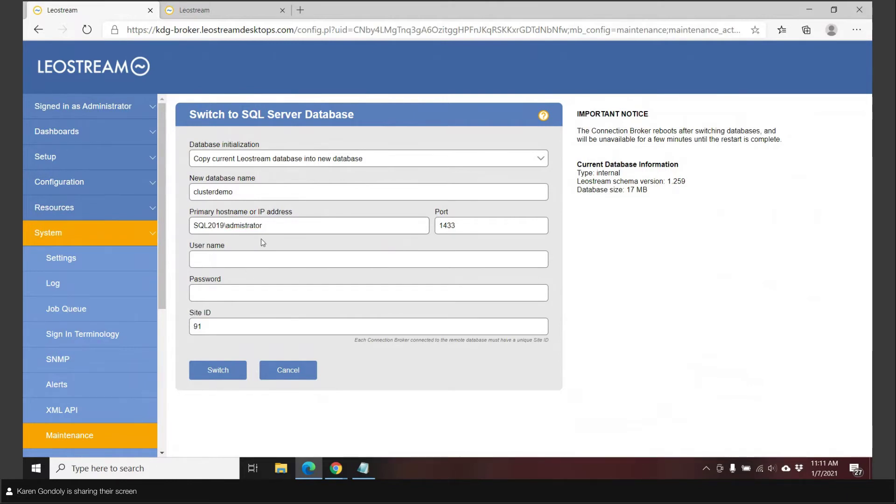
pyautogui.write('n')
pyautogui.click(261, 258)
# Step: Move the SQL2019\administrator entry from the primary hostname field to the user name field
pyautogui.moveTo(270, 225); pyautogui.dragTo(192, 225)
pyautogui.hotkey('ctrl', 'c')
pyautogui.press('BackSpace')
pyautogui.click(210, 260)
pyautogui.hotkey('ctrl', 'v')
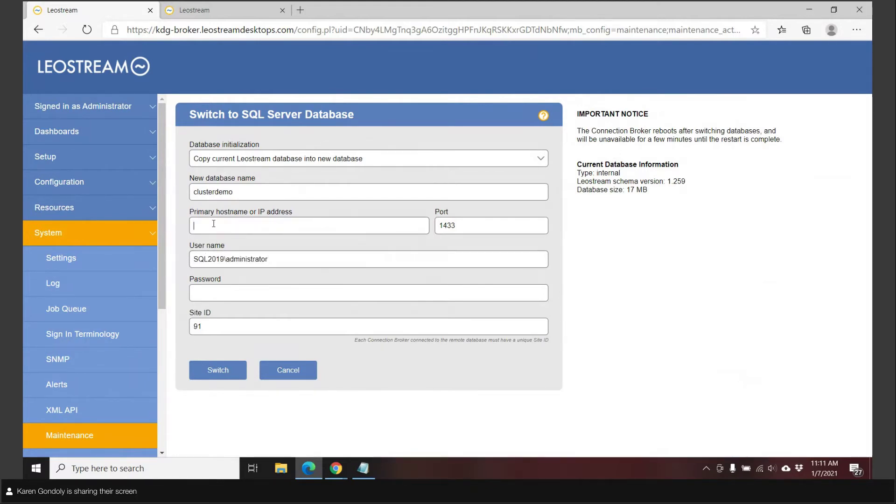
# Step: Complete the form with SQL2019.leostream.net as primary hostname and the database account password, and run the database switch
pyautogui.click(213, 224)
pyautogui.write('SQL2019.leos')
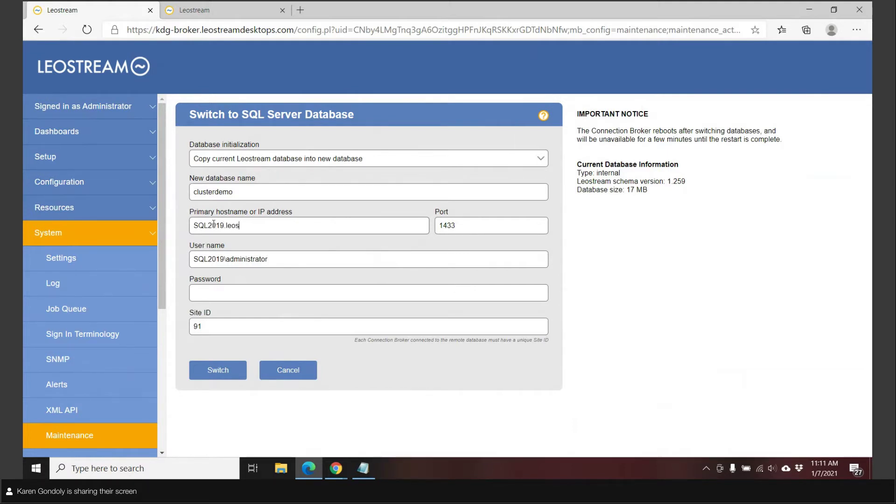
pyautogui.write('tream.net')
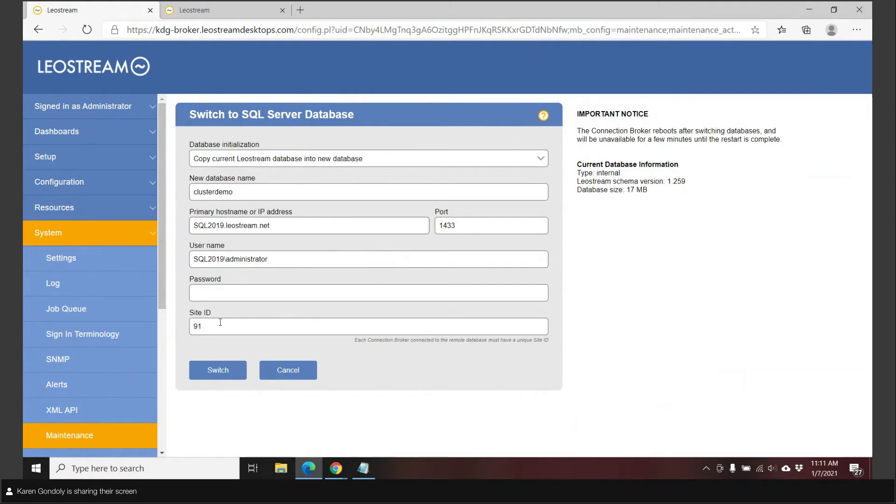
pyautogui.click(227, 291)
pyautogui.write('*****')
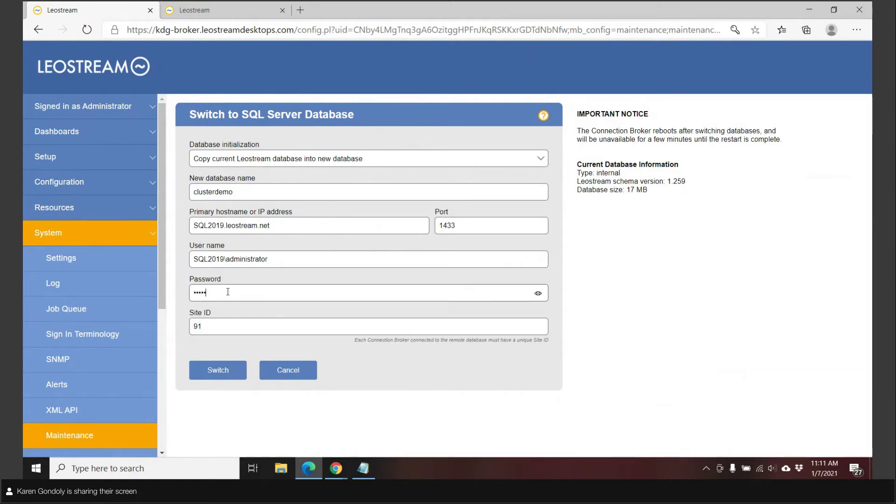
pyautogui.write('***')
pyautogui.click(220, 374)
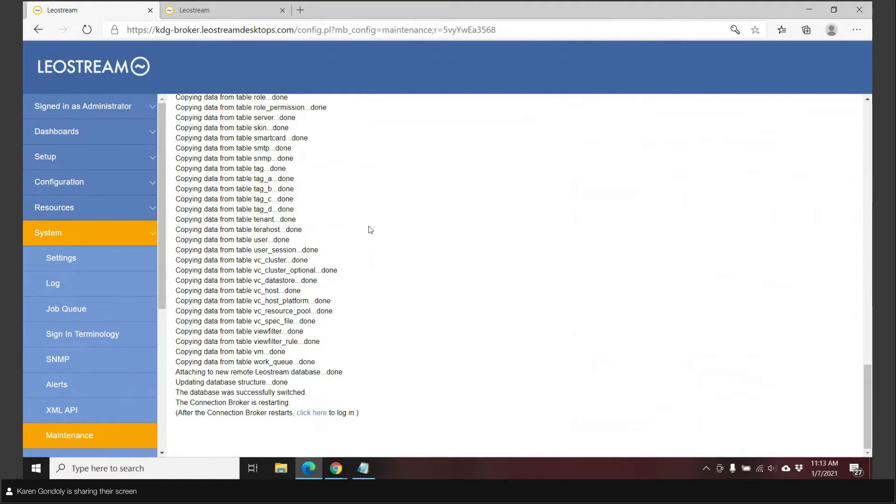
# Step: Sign in to the second Connection Broker at 10.110.3.91 as admin and decline saving the password
pyautogui.click(210, 11)
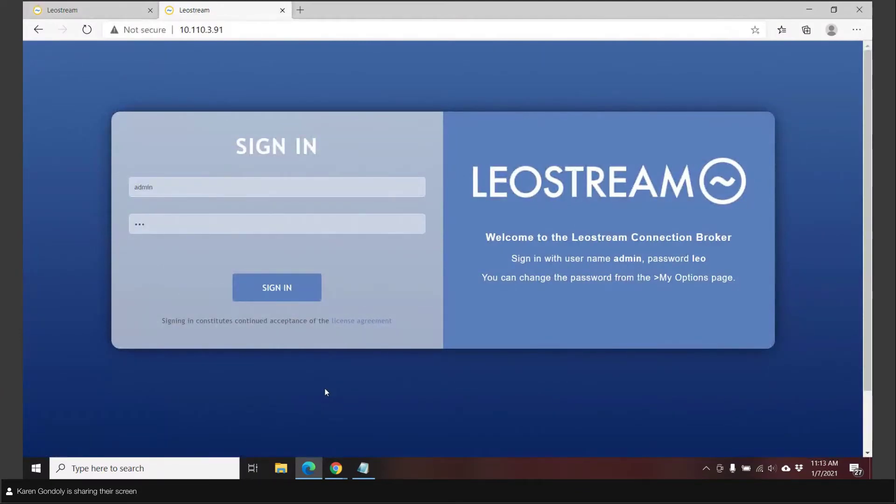
pyautogui.click(99, 13)
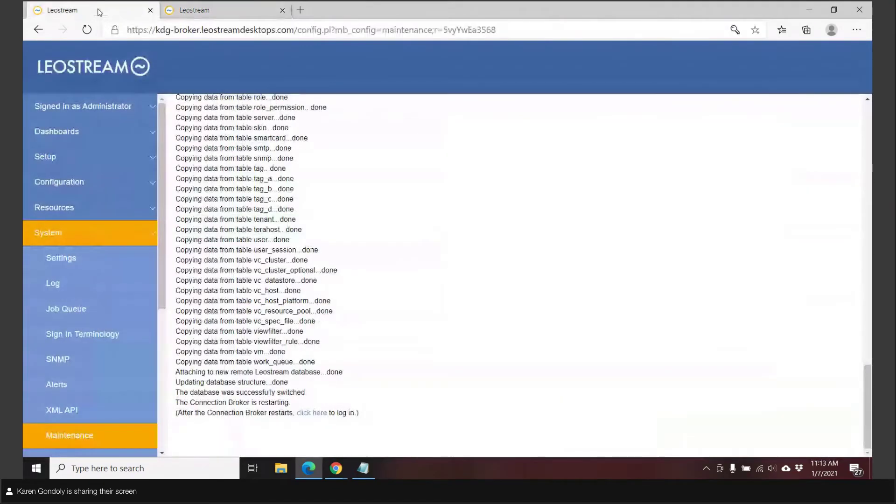
pyautogui.click(210, 9)
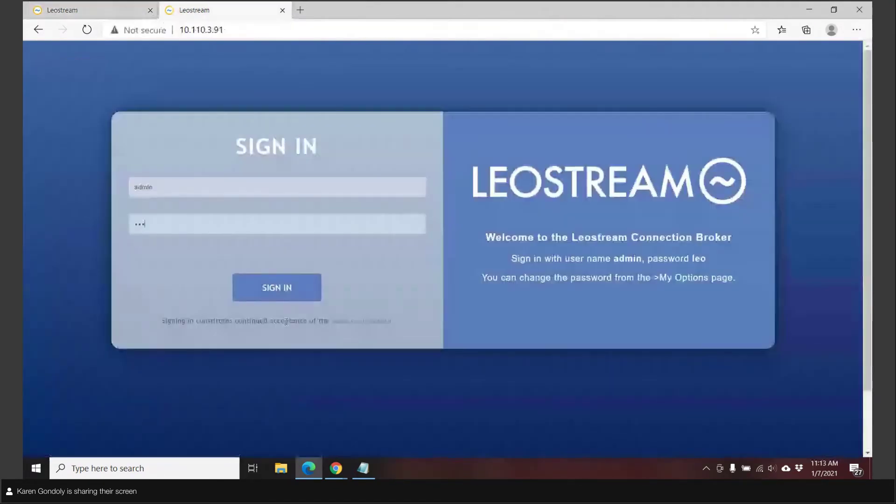
pyautogui.click(280, 287)
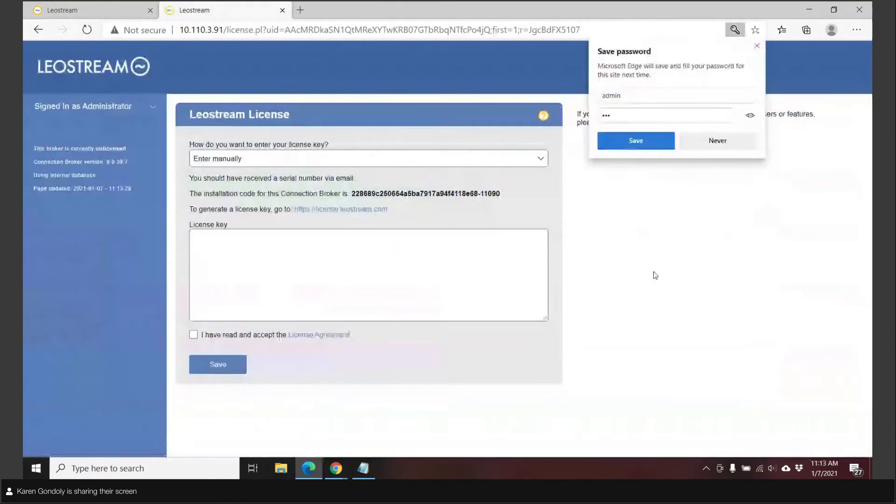
pyautogui.click(696, 141)
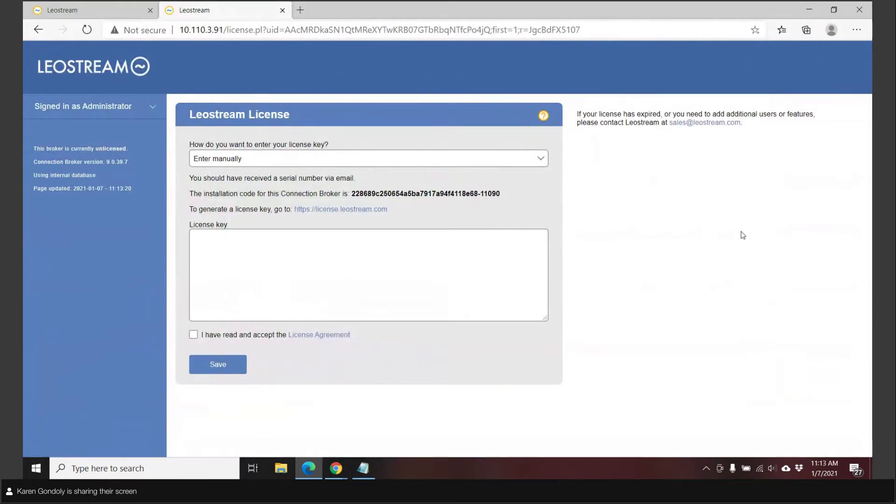
# Step: License the broker through an existing licensed Leostream database, with database name clusterdemo and primary hostname SQL2019.leostream.net
pyautogui.click(255, 163)
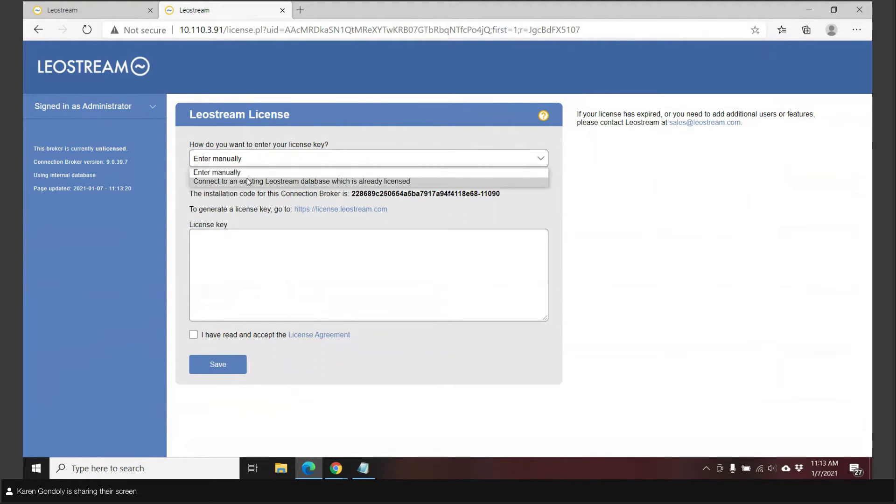
pyautogui.click(248, 182)
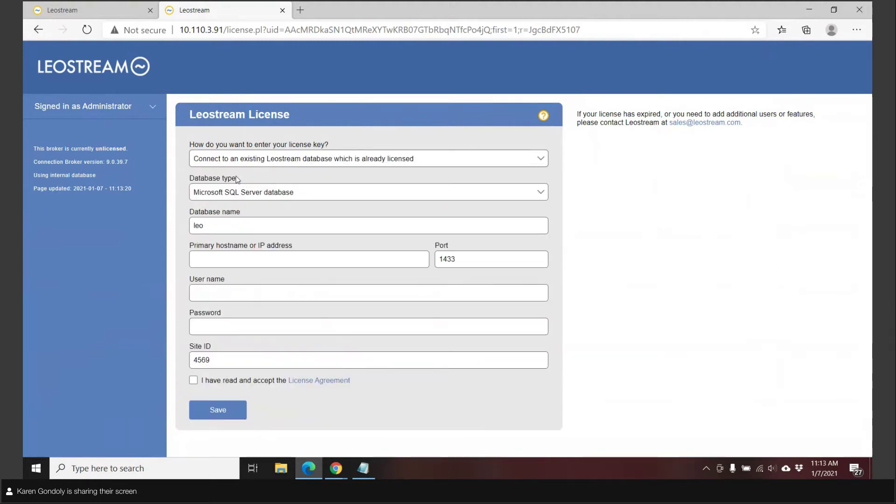
pyautogui.moveTo(204, 226); pyautogui.dragTo(190, 232)
pyautogui.write('clusterdem')
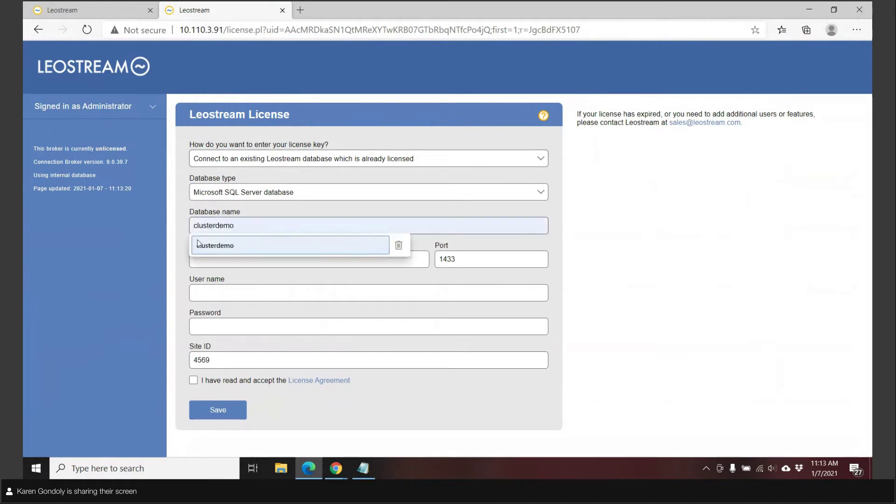
pyautogui.click(198, 243)
pyautogui.click(206, 257)
pyautogui.click(215, 276)
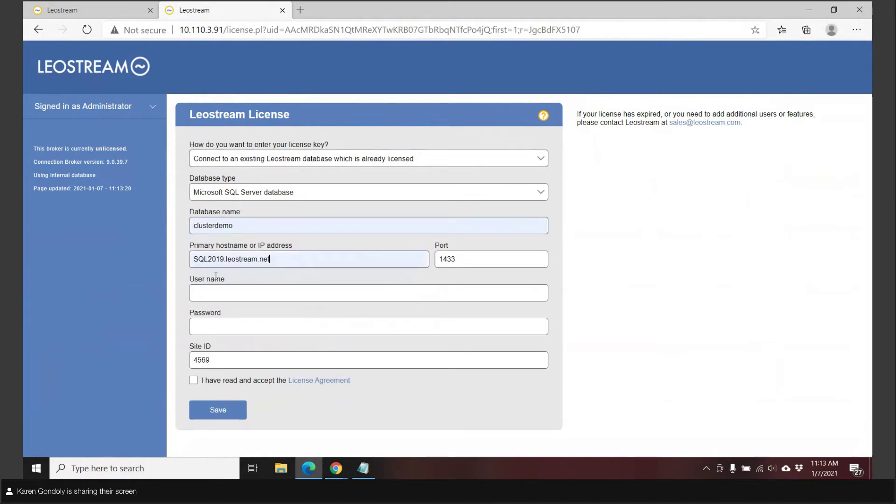
# Step: Enter SQL2019\administrator and the account password as the database credentials, and accept the License Agreement
pyautogui.click(218, 295)
pyautogui.write('SQL2')
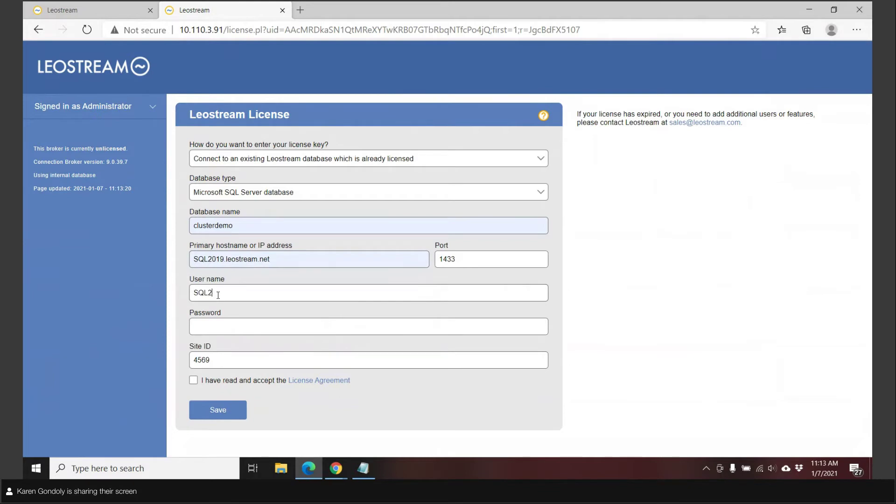
pyautogui.write('019\\administrator')
pyautogui.press('Tab')
pyautogui.write('P•••')
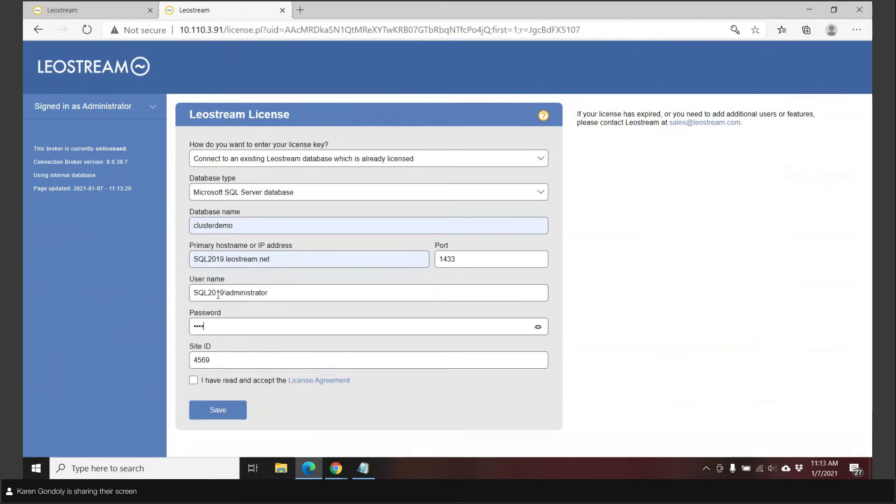
pyautogui.write('••••')
pyautogui.click(193, 382)
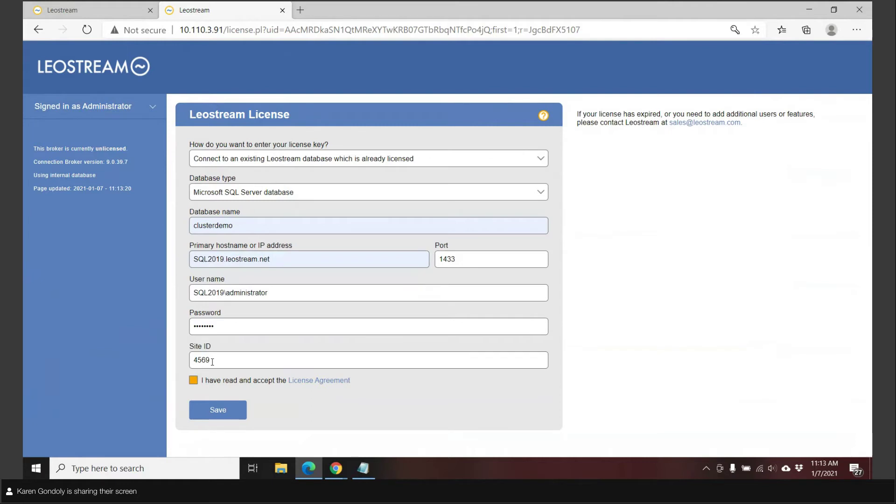
pyautogui.doubleClick(201, 327)
pyautogui.write('p')
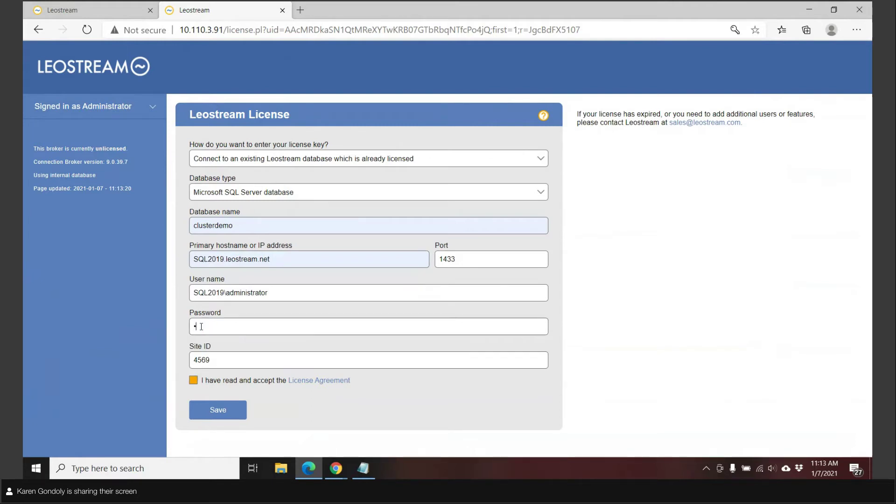
pyautogui.write('•••••')
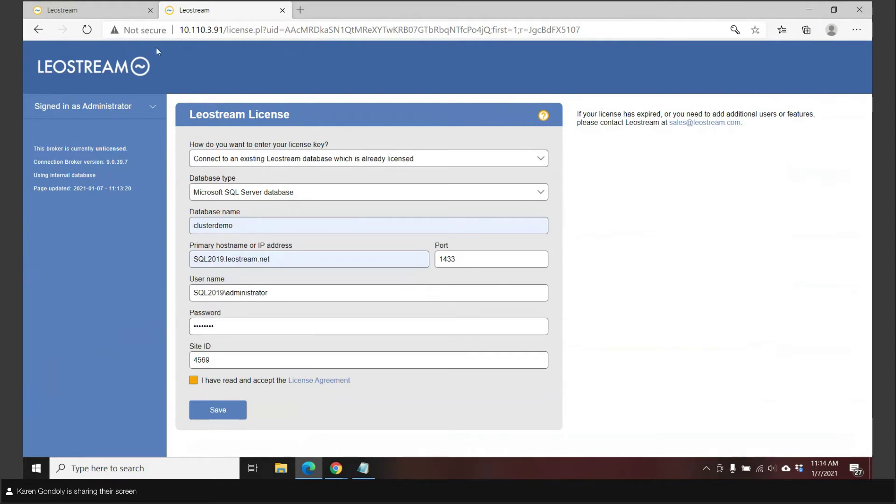
# Step: Return to the first Connection Broker and open its sign-in page through the link shown after the database switch
pyautogui.click(116, 17)
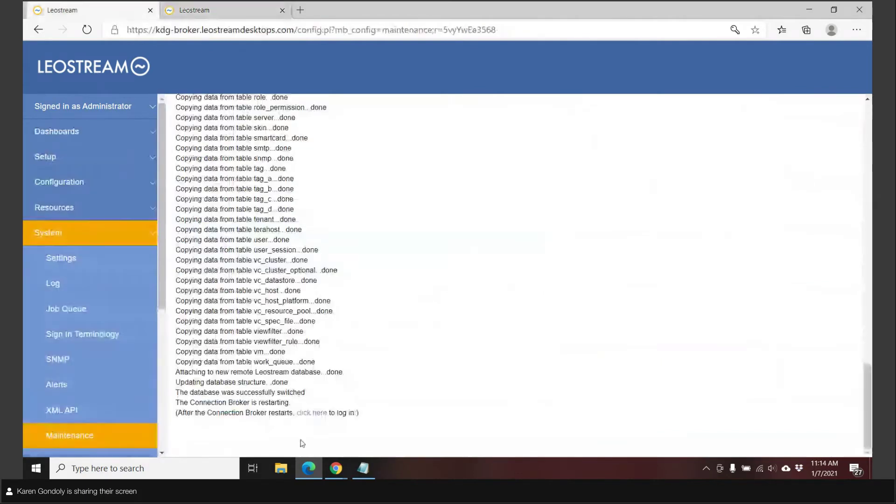
pyautogui.click(308, 413)
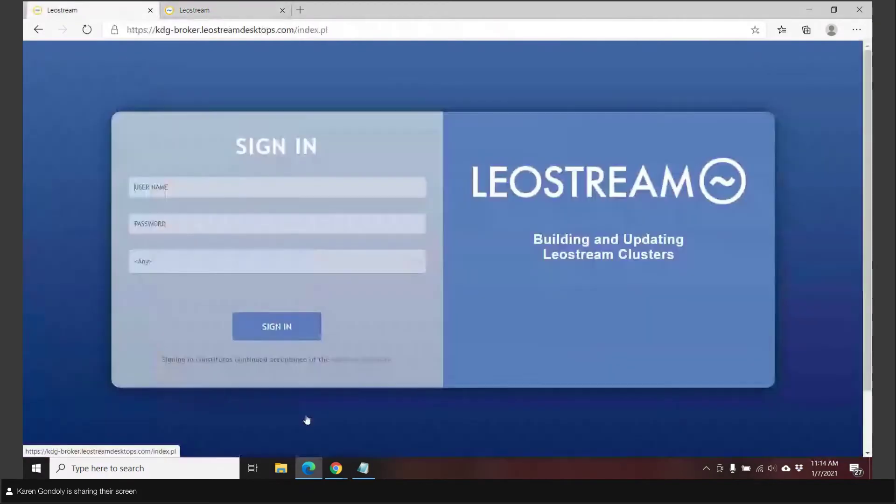
# Step: Sign in to the first Connection Broker with the saved administrator user name and password
pyautogui.click(256, 190)
pyautogui.click(255, 193)
pyautogui.press('Return')
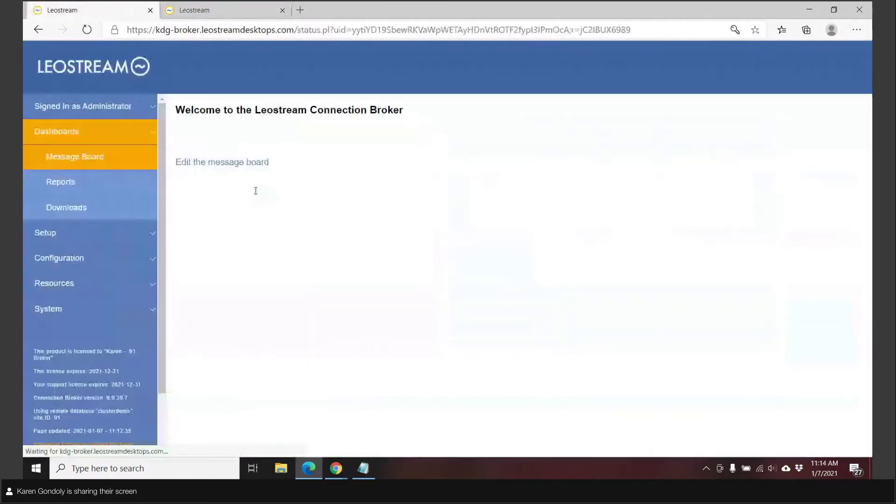
# Step: Open the first broker's Maintenance page and review its Database Information, including type, database name, hostname and site ID
pyautogui.click(127, 294)
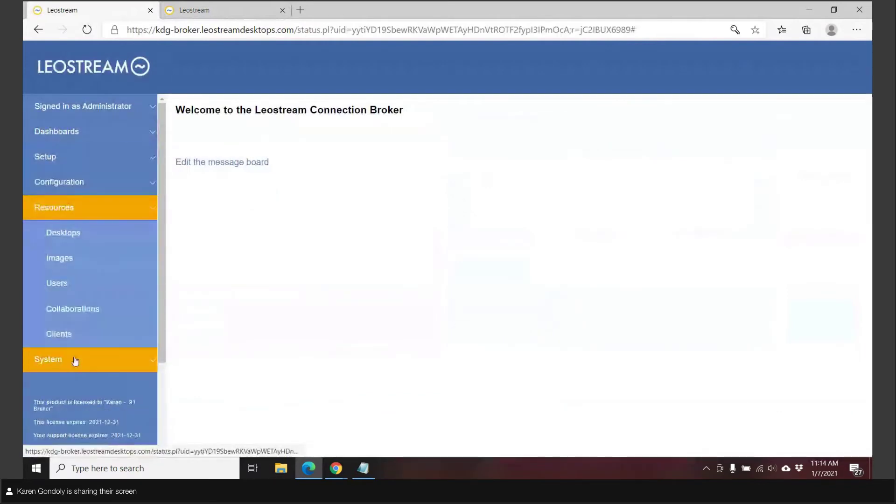
pyautogui.click(74, 360)
pyautogui.scroll(-2, 60, 379)
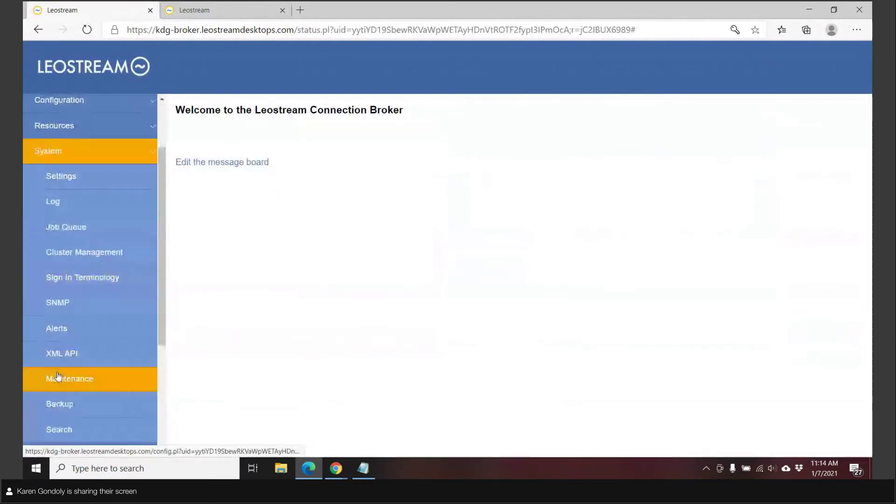
pyautogui.click(58, 377)
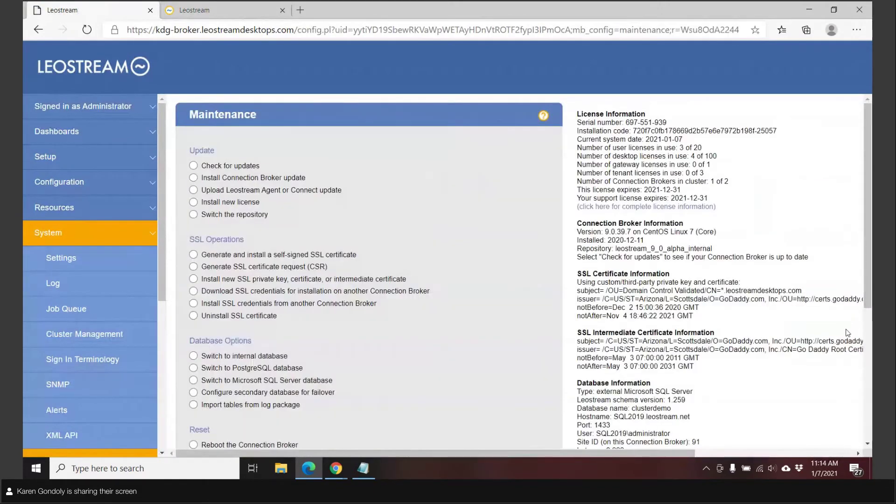
pyautogui.scroll(-2, 608, 293)
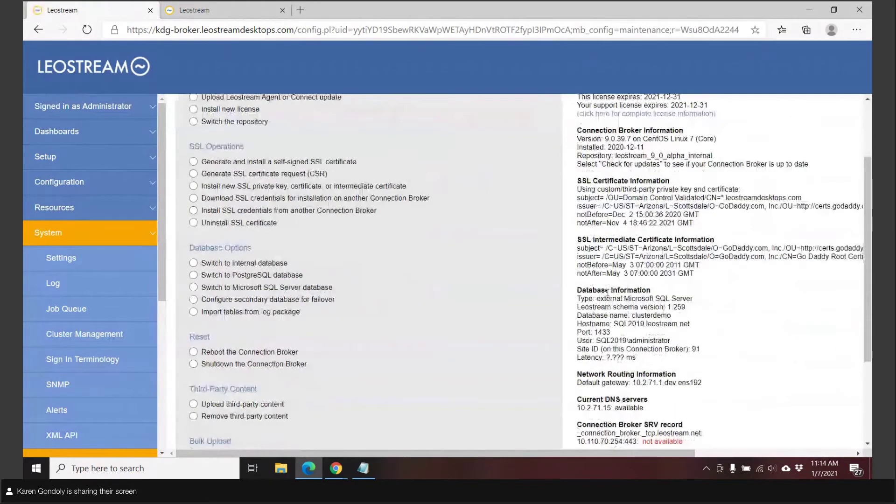
# Step: Check the first broker's entry in Cluster Management and review the Job Queue by site ID
pyautogui.click(57, 336)
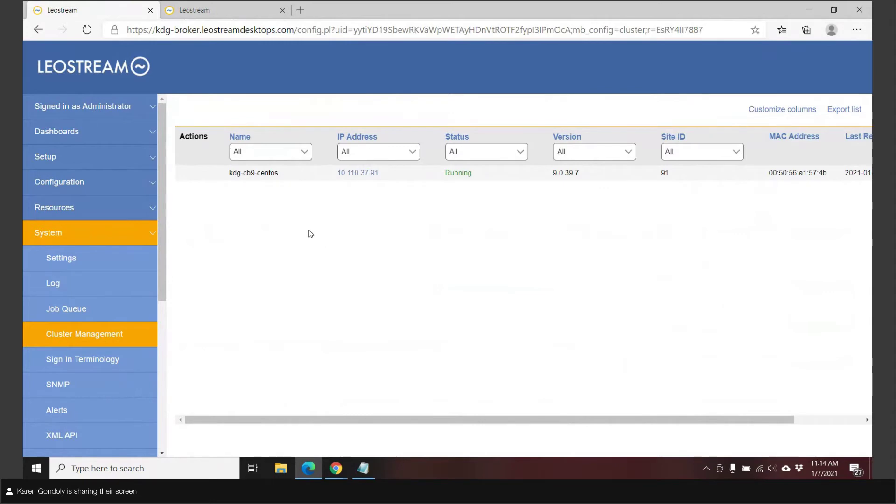
pyautogui.click(73, 310)
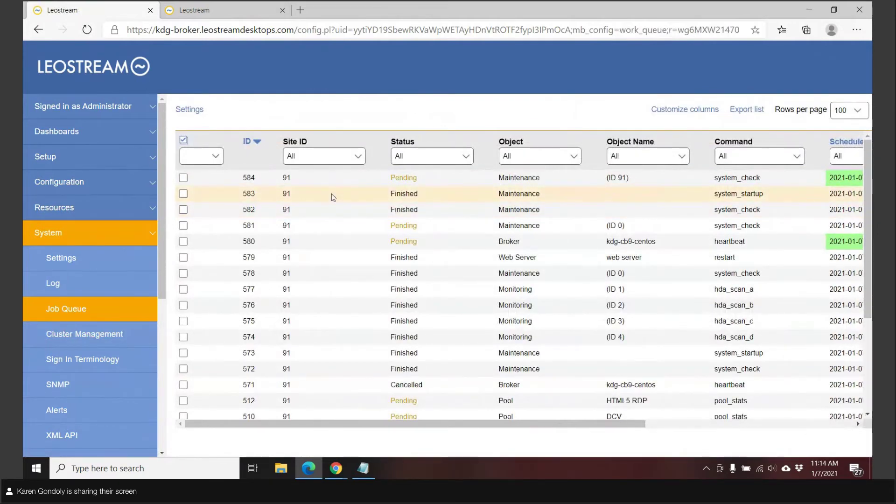
# Step: Save the license form on the second Connection Broker to attach it to the clusterdemo database, and decline storing the password for good
pyautogui.click(237, 11)
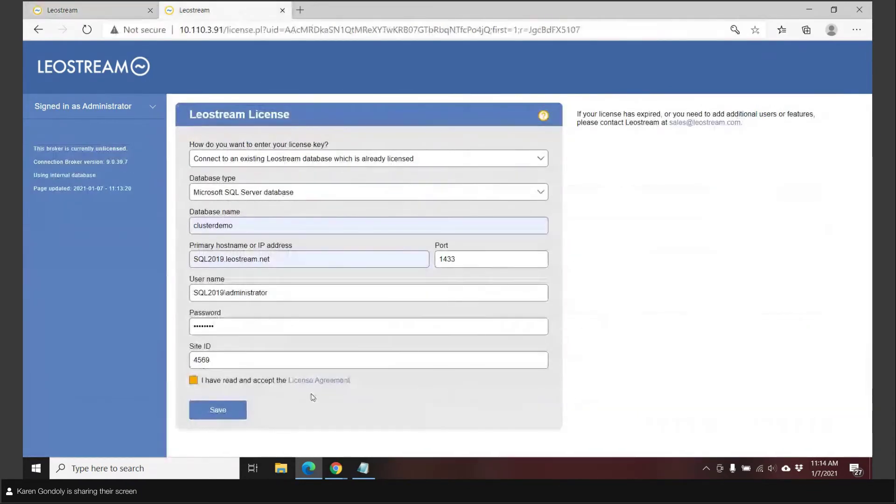
pyautogui.click(227, 410)
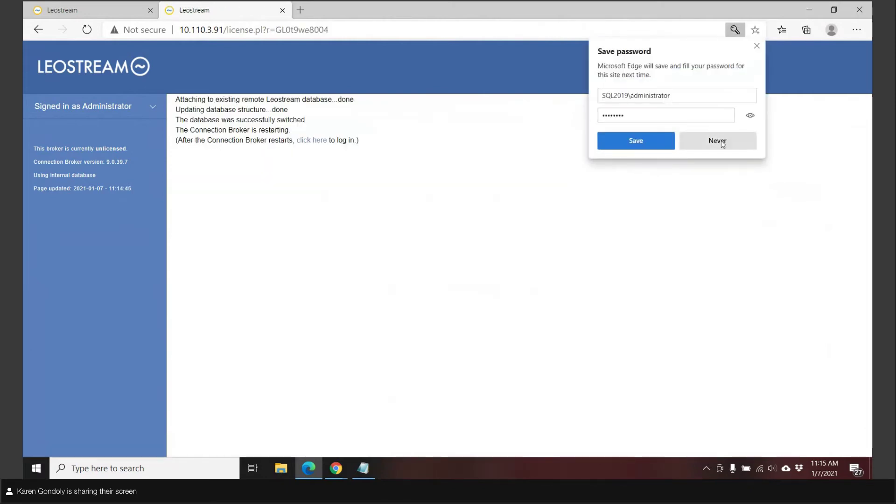
pyautogui.click(693, 140)
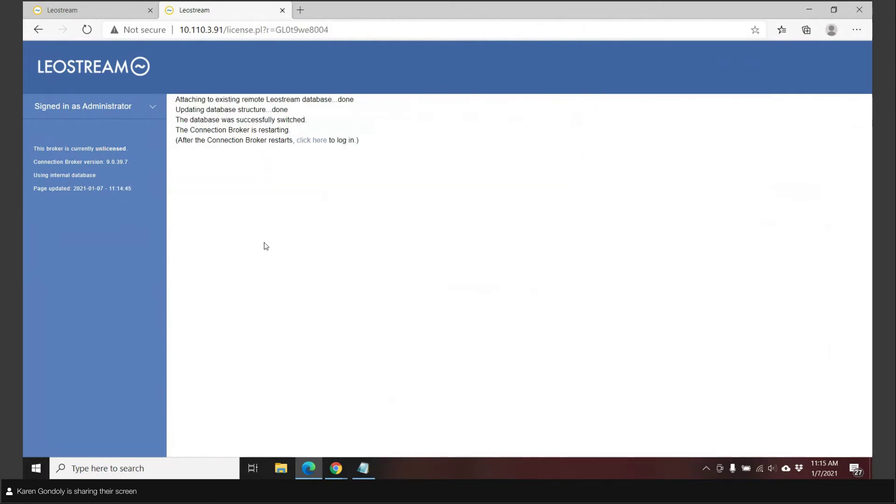
# Step: Return to the first Connection Broker and check Cluster Management and the log descriptions for the second broker's registration
pyautogui.click(116, 11)
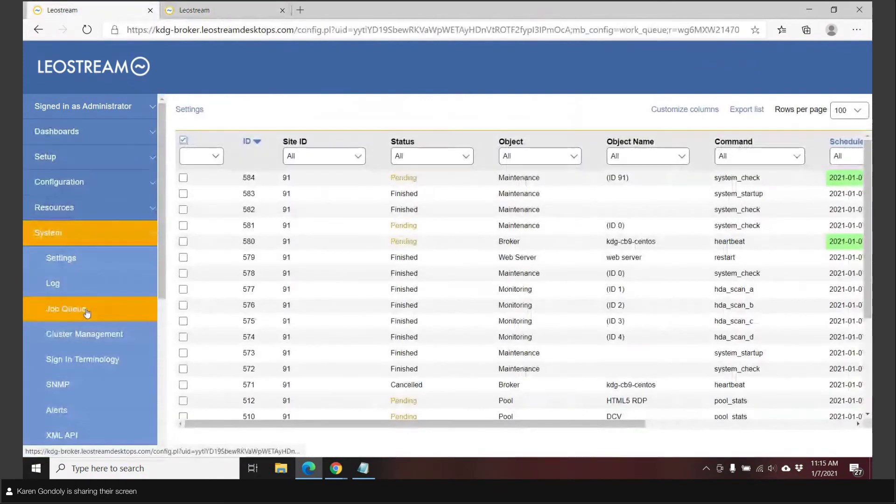
pyautogui.click(95, 338)
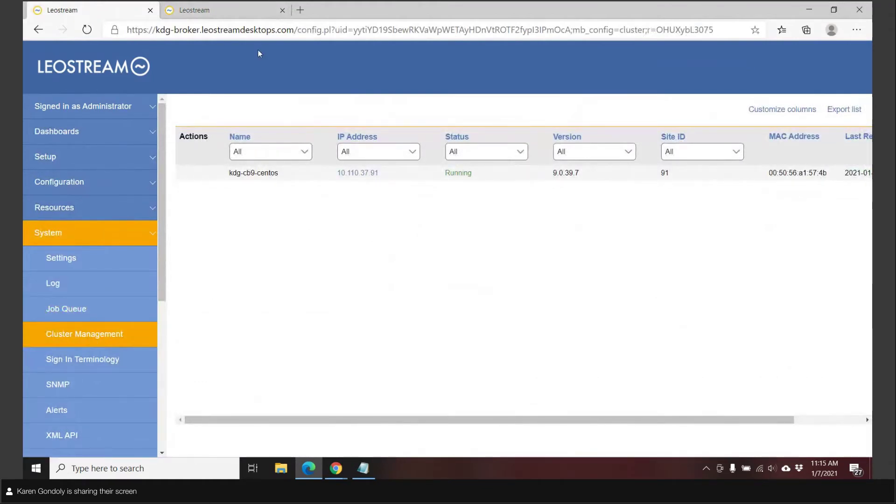
pyautogui.click(54, 282)
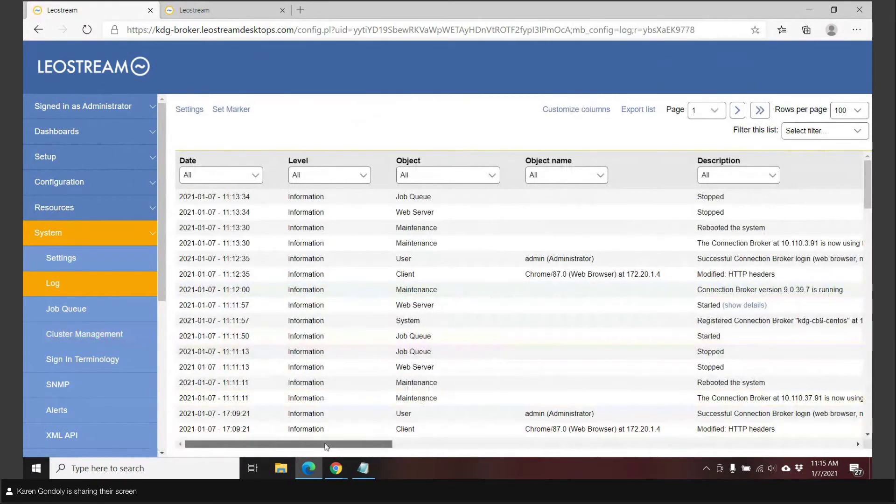
pyautogui.moveTo(333, 444); pyautogui.dragTo(393, 444)
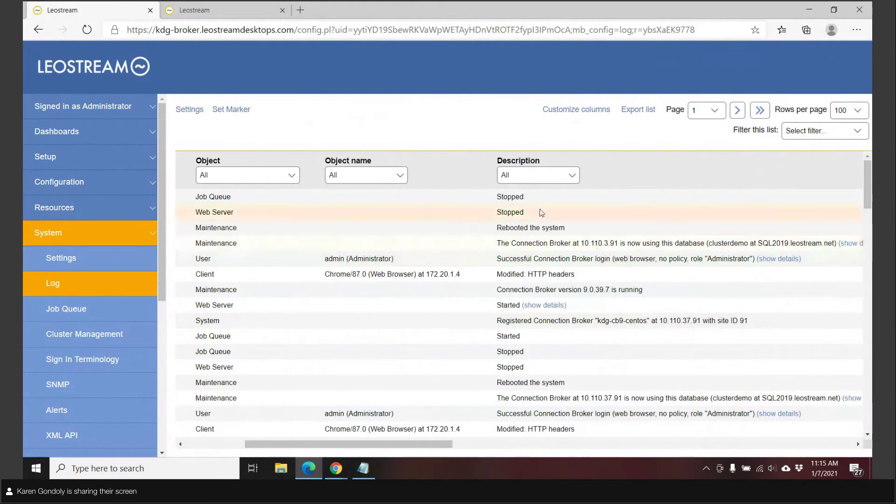
pyautogui.moveTo(268, 449); pyautogui.dragTo(247, 444)
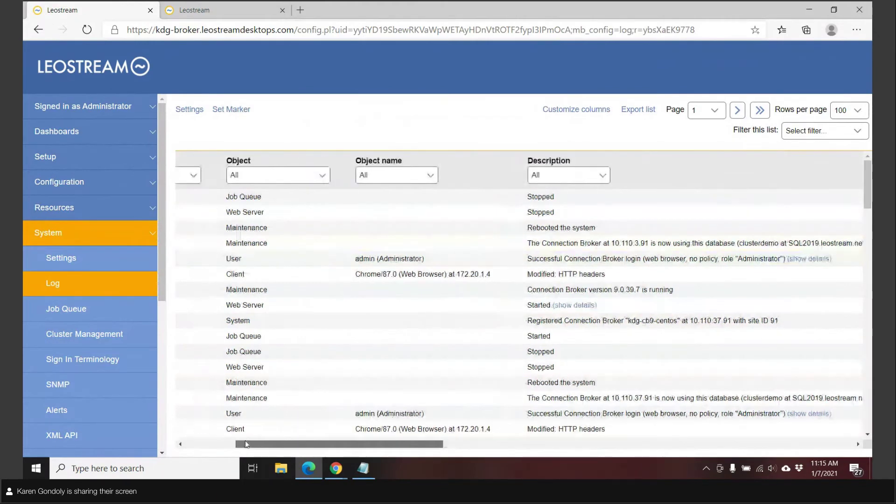
pyautogui.click(68, 286)
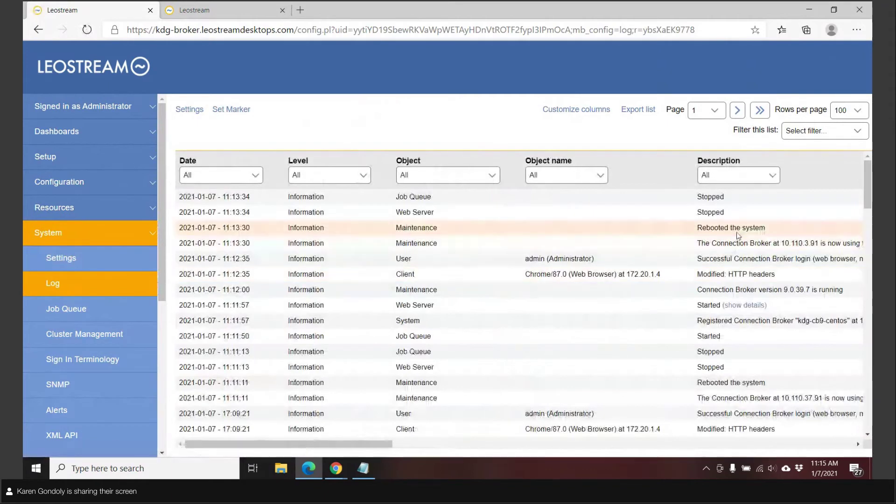
pyautogui.click(90, 334)
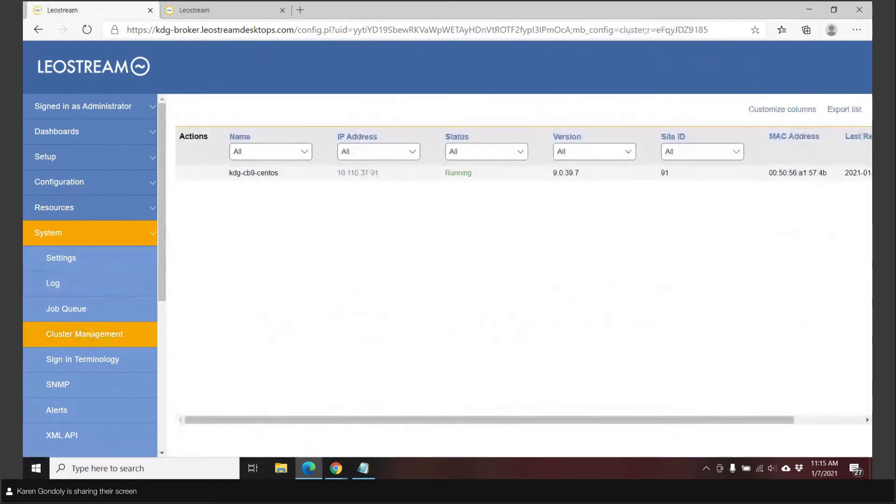